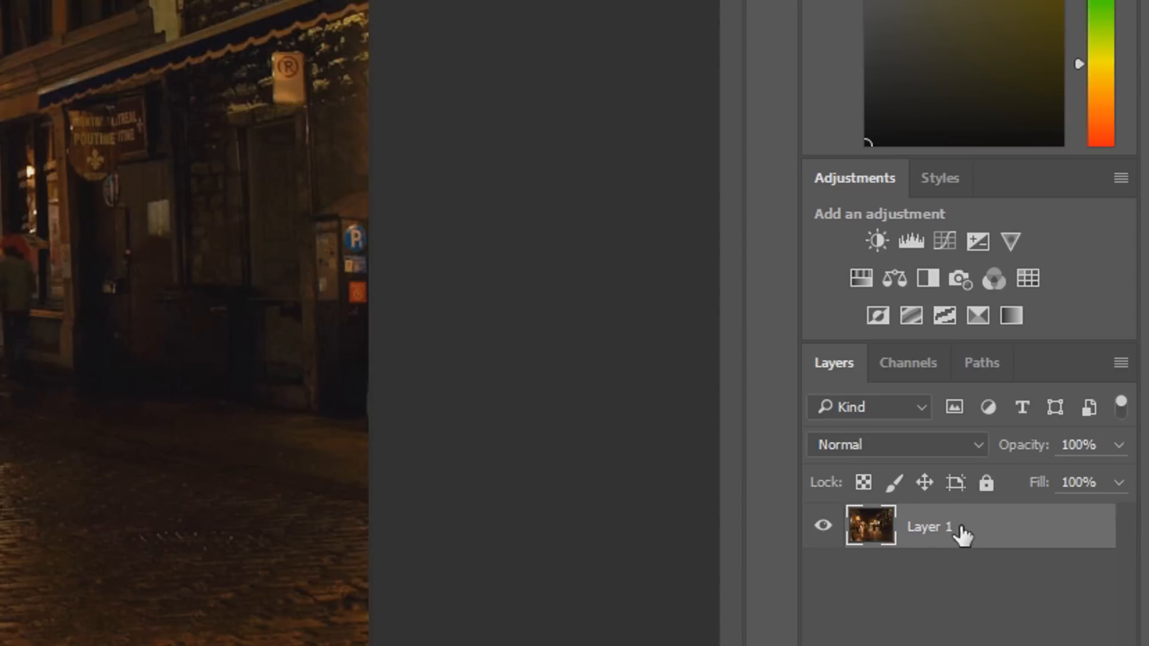
Duplicate Layer 1 and desaturate the copy to grayscale with Ctrl+Shift+U.
right_click(962, 532)
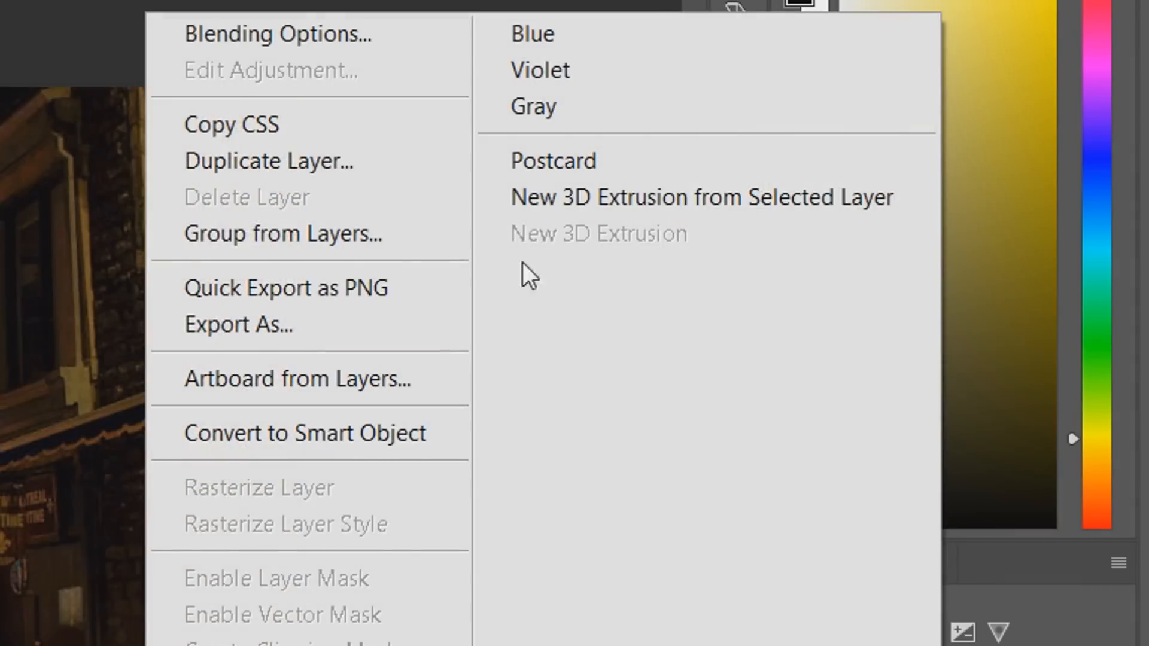
left_click(366, 155)
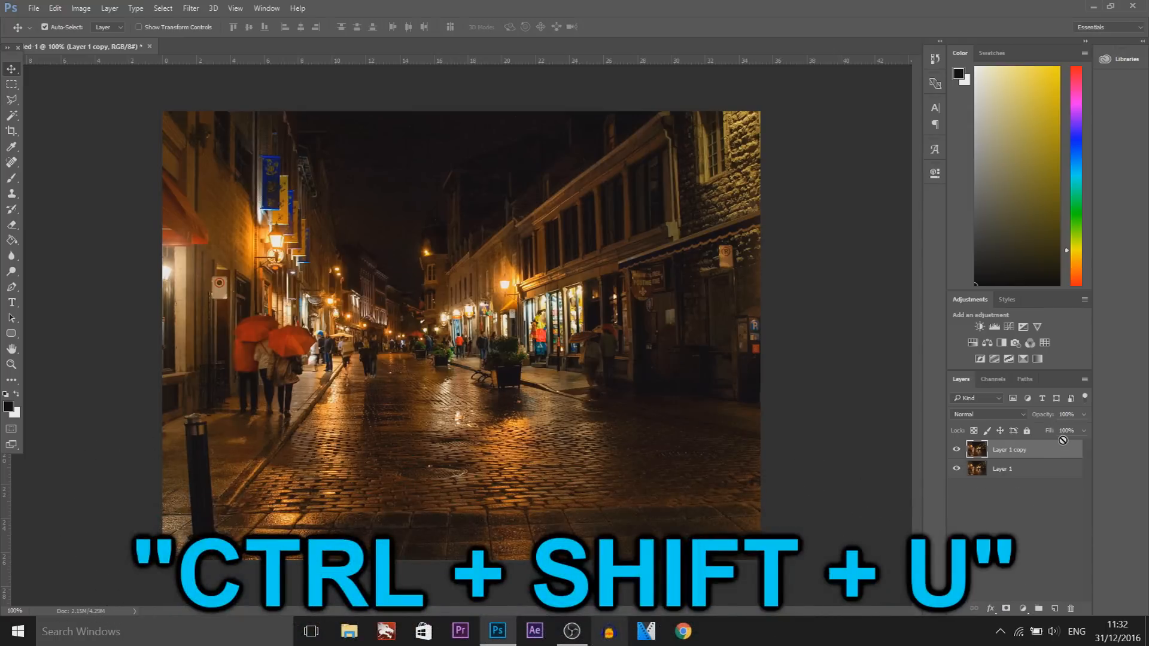
key("ctrl+shift+u")
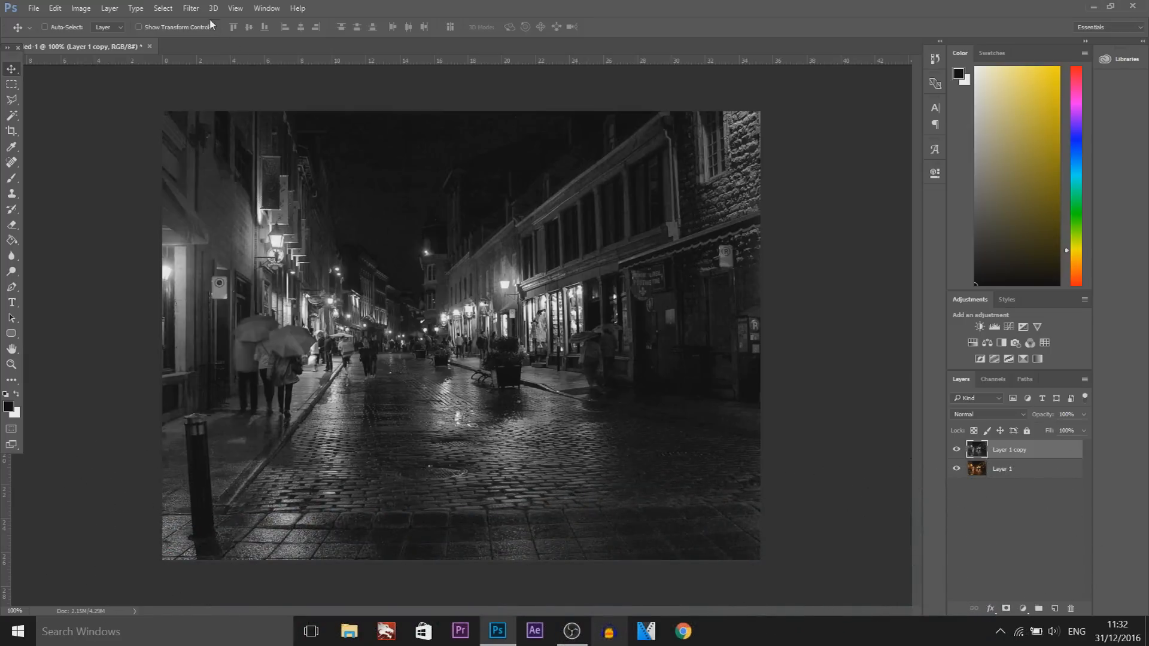
Apply a Filter Gallery Grain texture with Intensity 25 and slightly lowered Contrast.
left_click(190, 8)
left_click(224, 65)
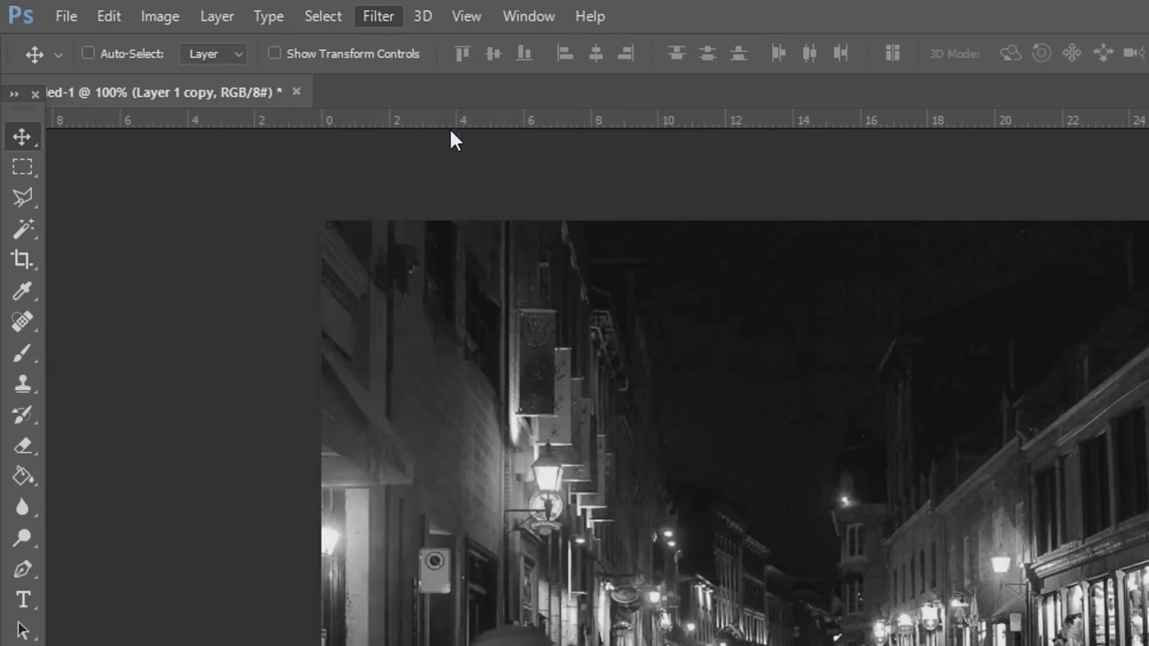
left_click(589, 493)
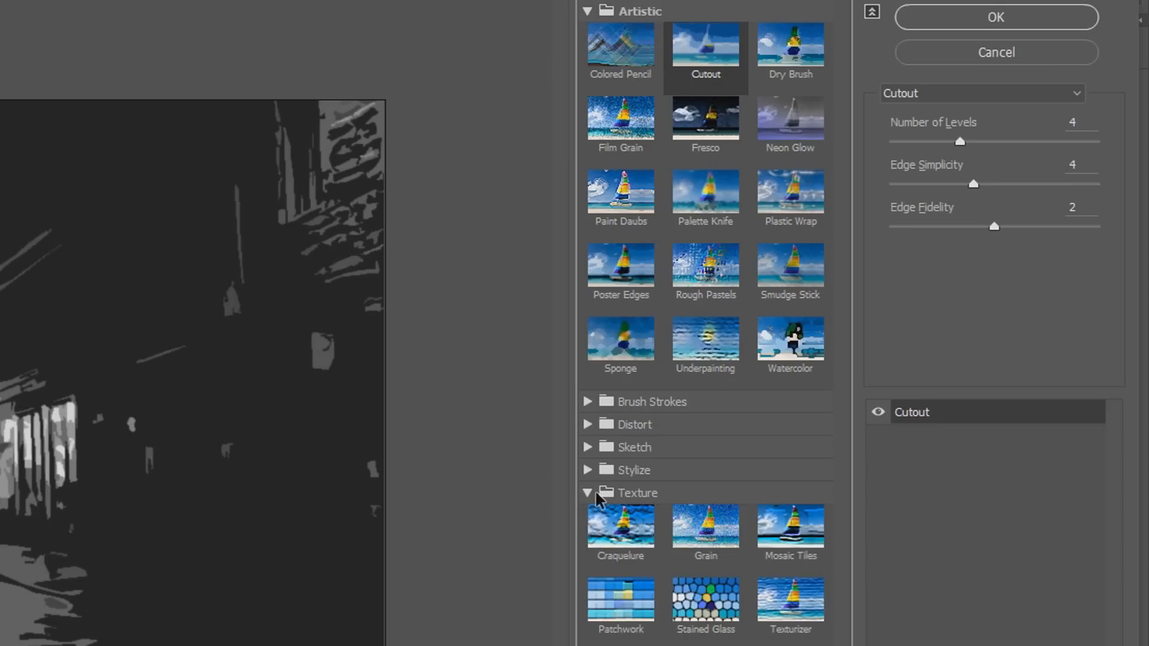
left_click(706, 530)
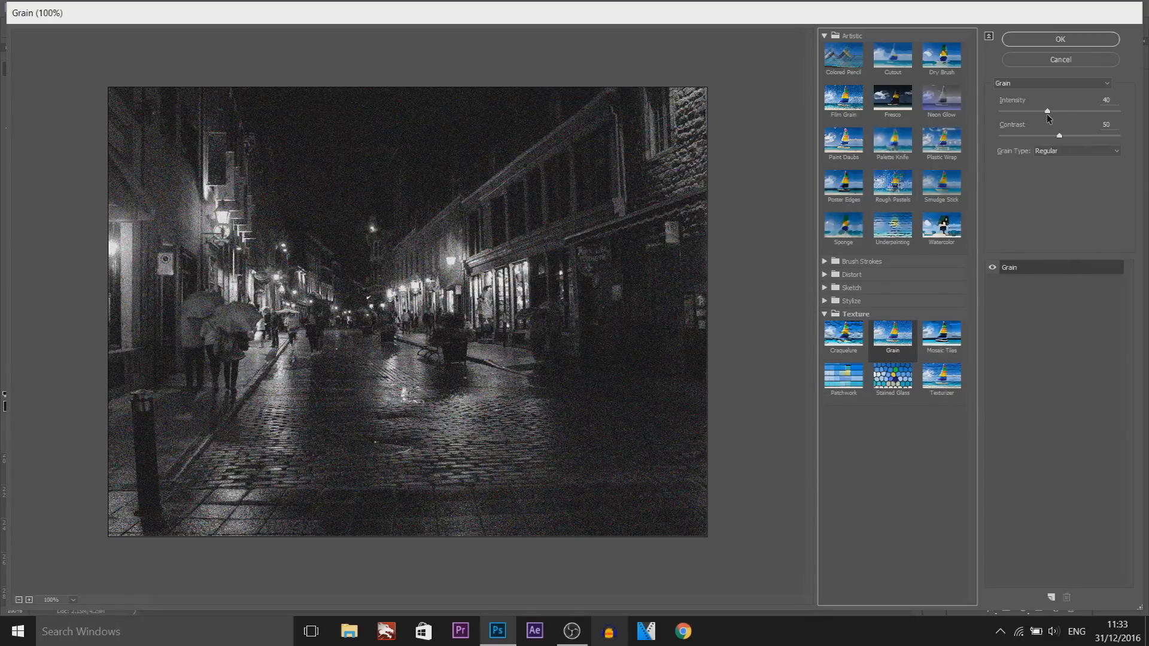
left_click_drag(1046, 112, 1029, 112)
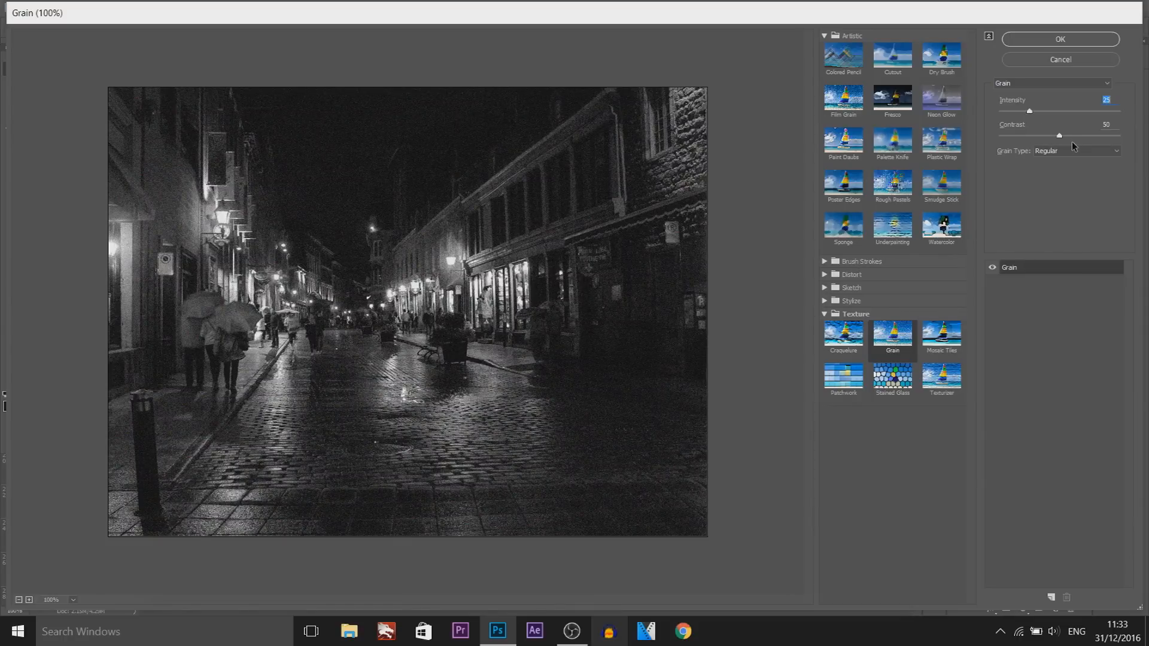
left_click_drag(1059, 137, 1045, 137)
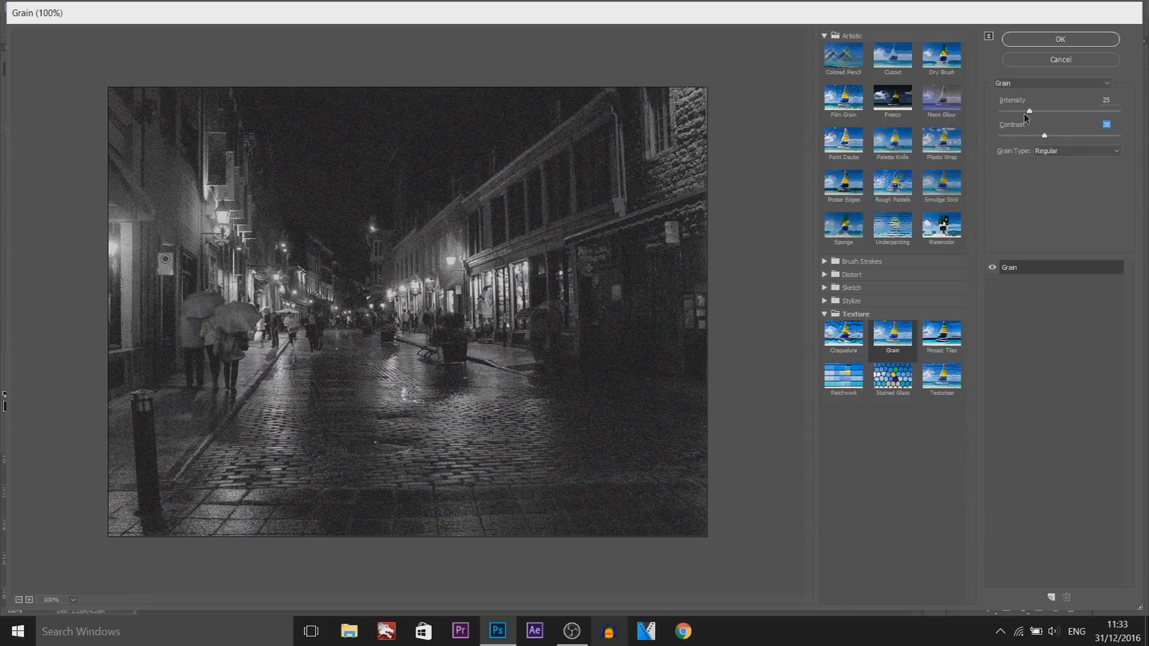
key("Return")
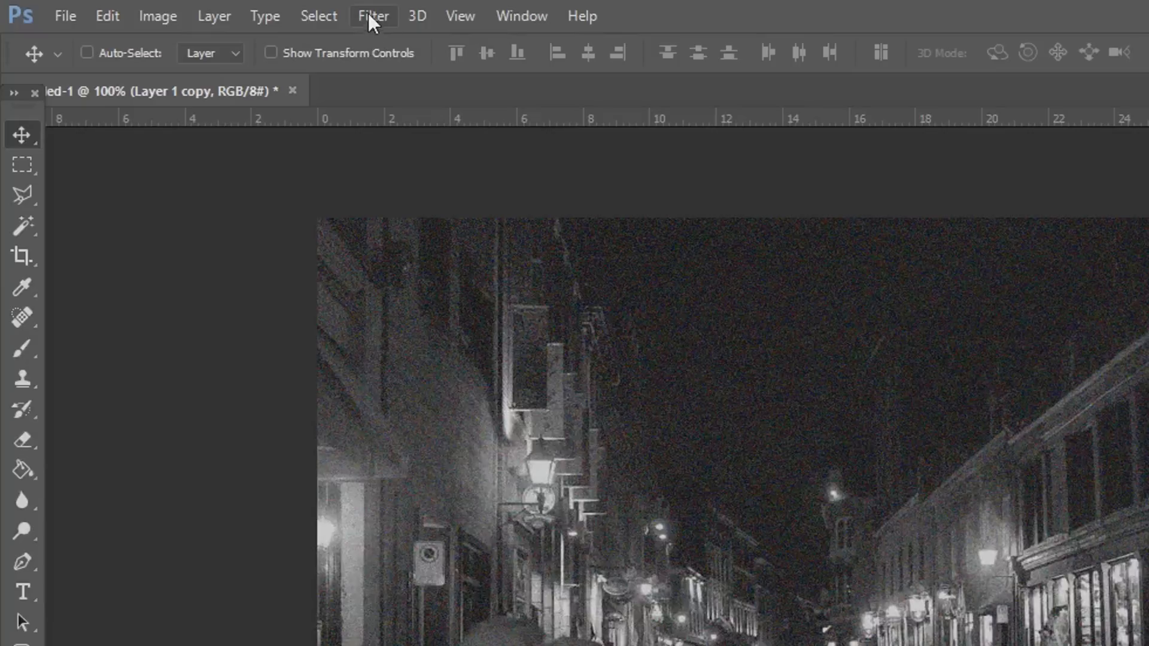
Choose the Diffuse Glow effect from the Distort group in Filter Gallery.
left_click(368, 12)
left_click(430, 129)
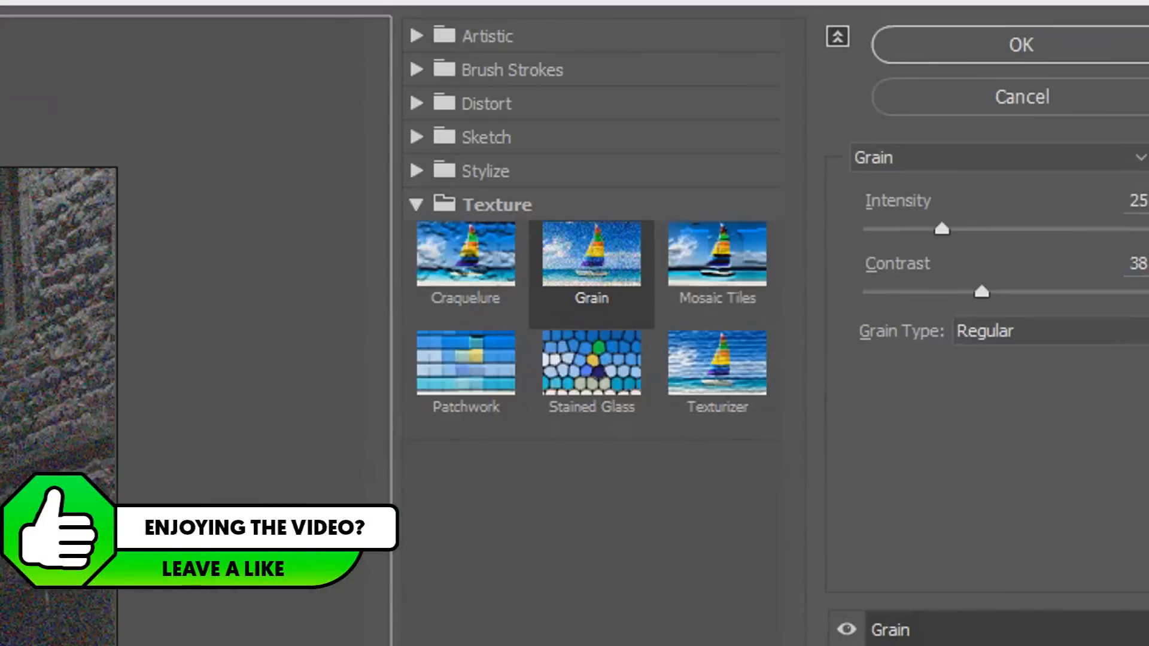
left_click(415, 205)
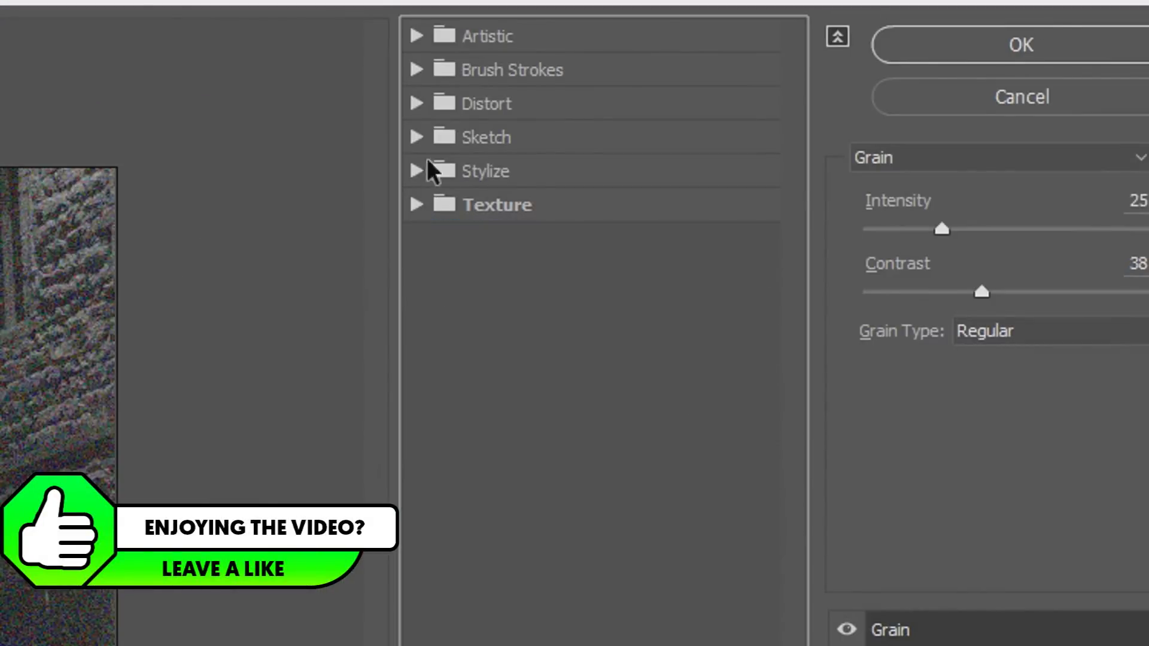
left_click(416, 103)
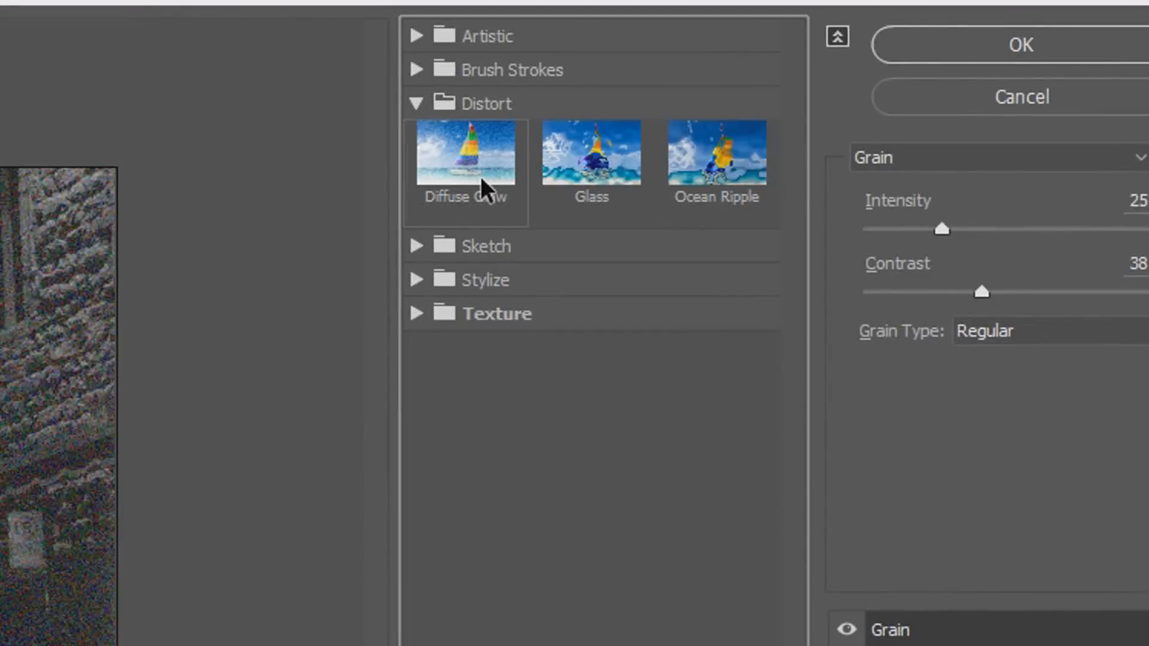
left_click(479, 177)
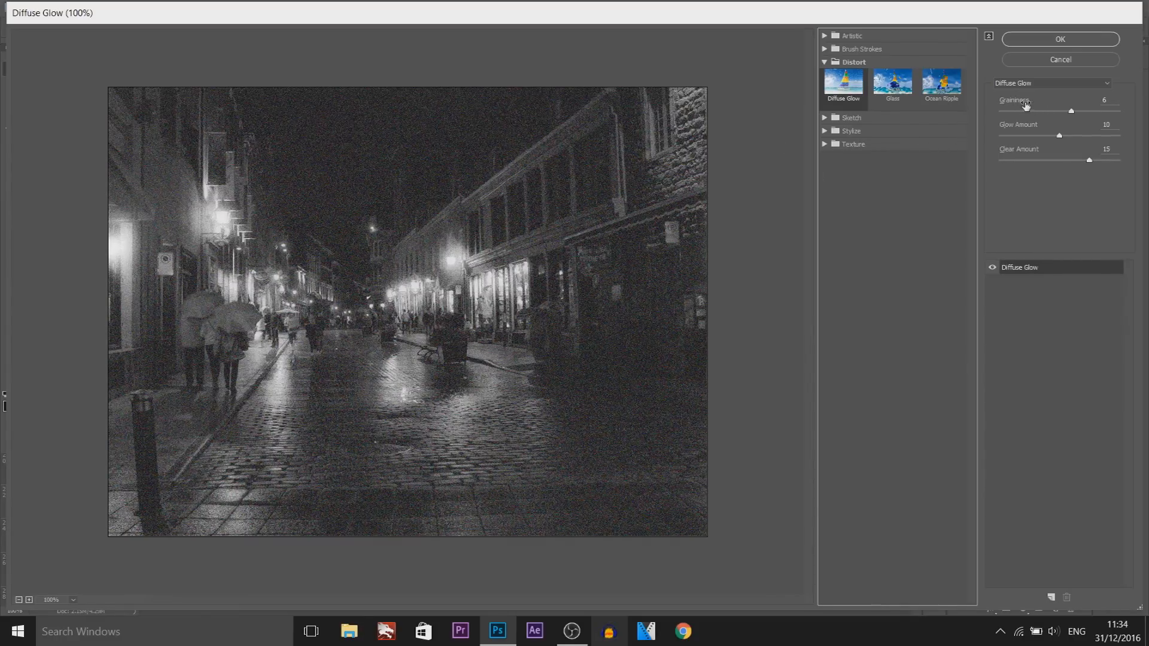
Set Graininess to 0, keep only a slight Glow, lower Clear Amount slightly, and apply.
left_click(1071, 113)
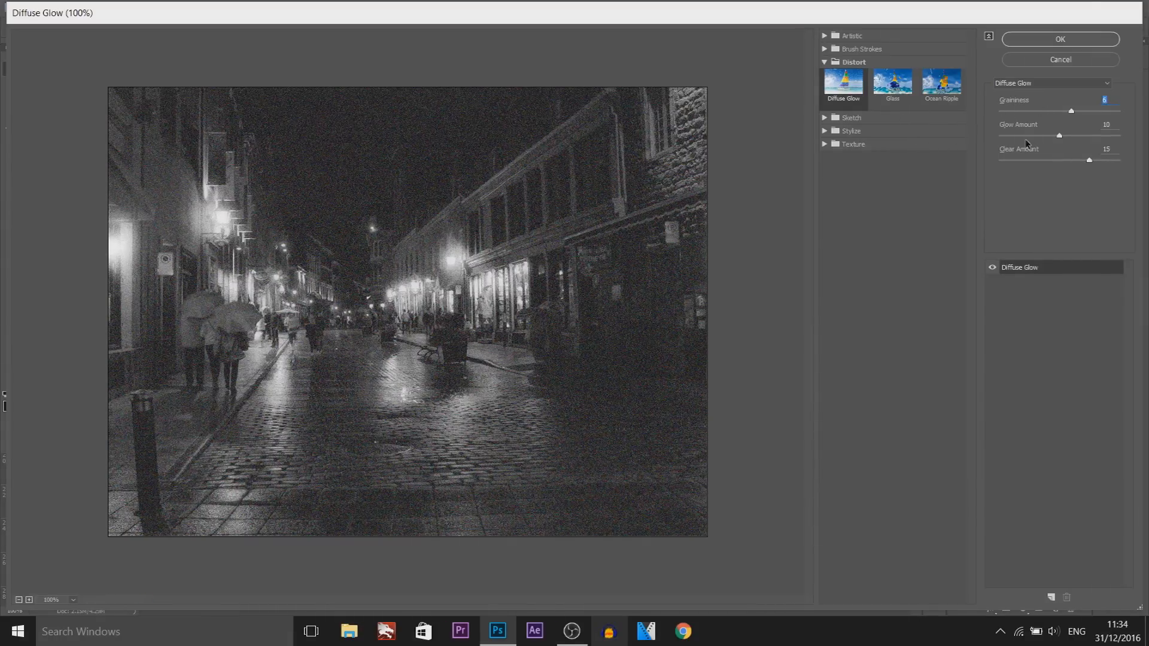
type("0")
left_click_drag(1058, 135, 1095, 136)
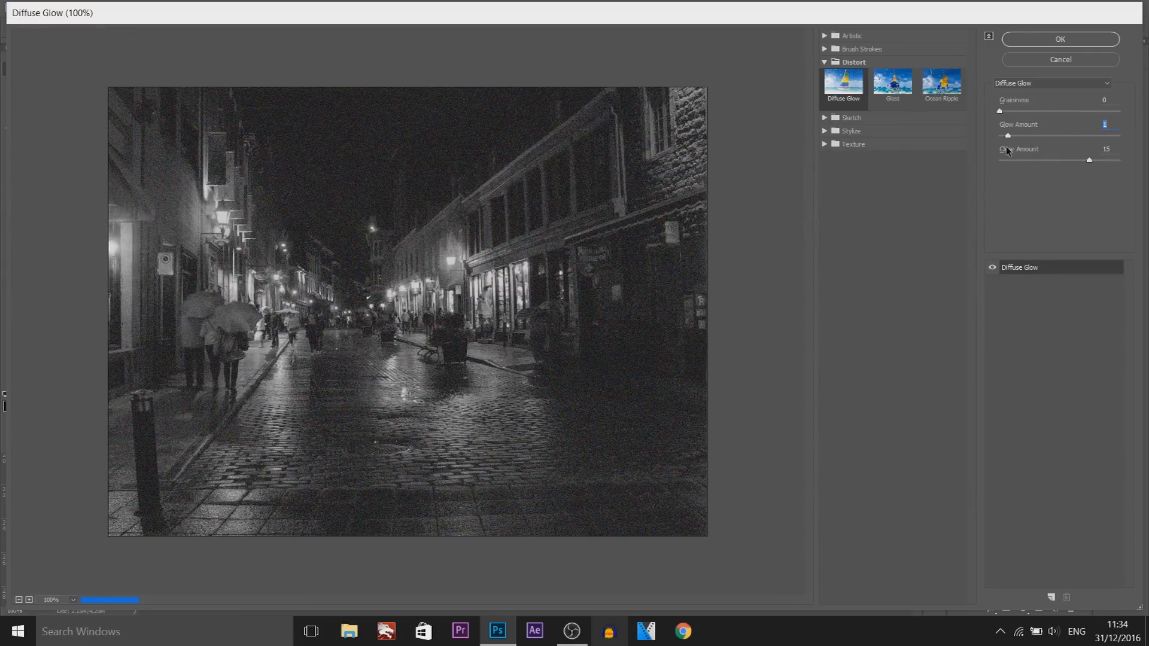
type("0")
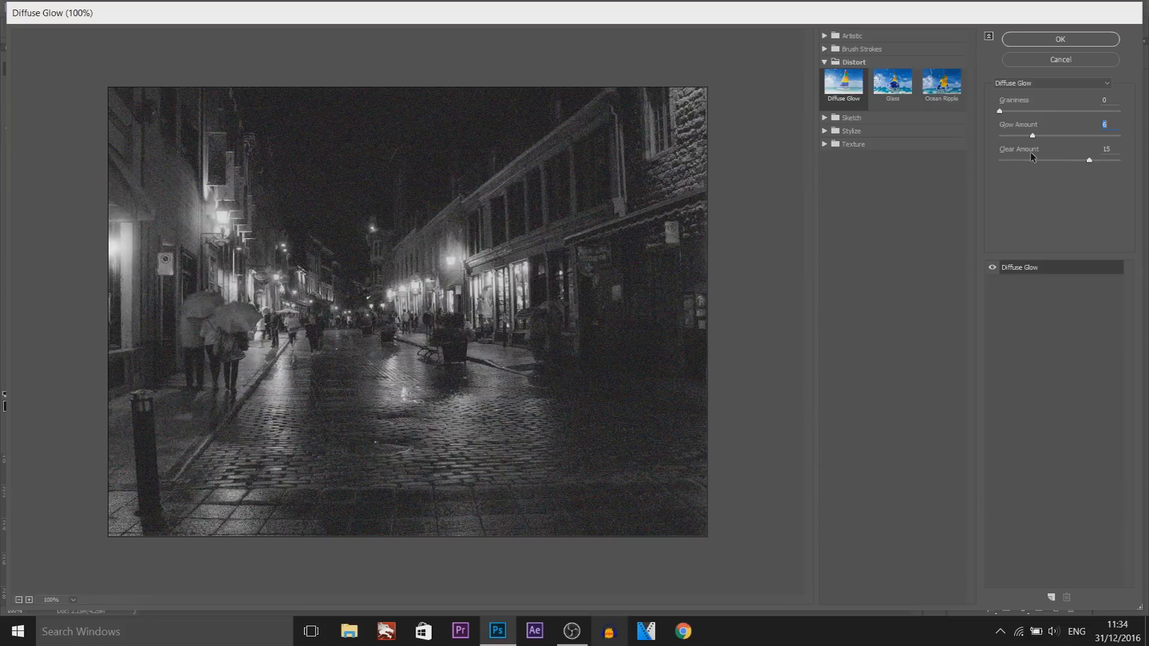
left_click_drag(1000, 135, 1008, 135)
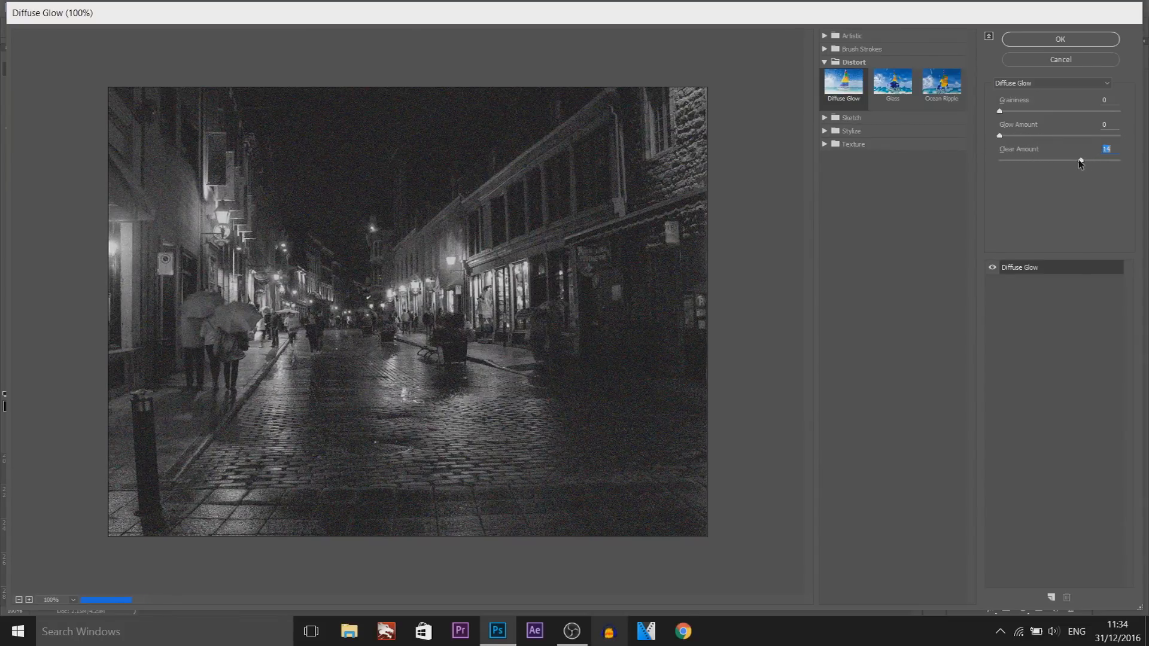
mouse_move(1090, 160)
left_mouse_down()
mouse_move(1057, 163)
mouse_move(1085, 163)
left_mouse_up()
key("Return")
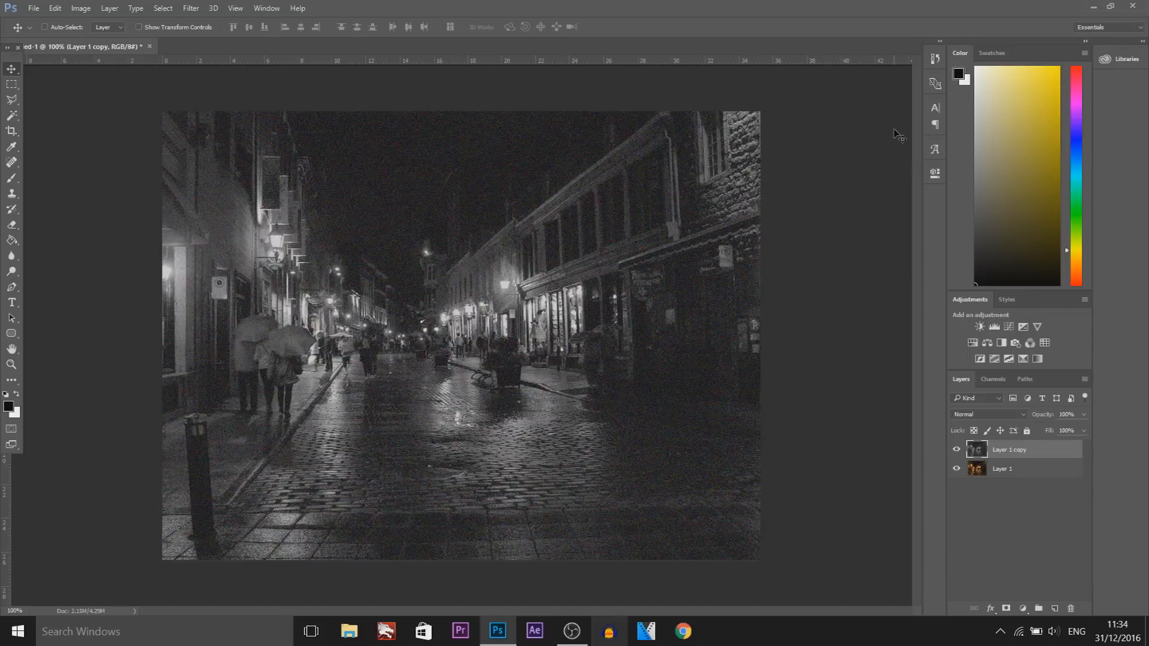
Apply a Lens Blur with Depth Map Source None and a reduced Radius.
left_click(366, 8)
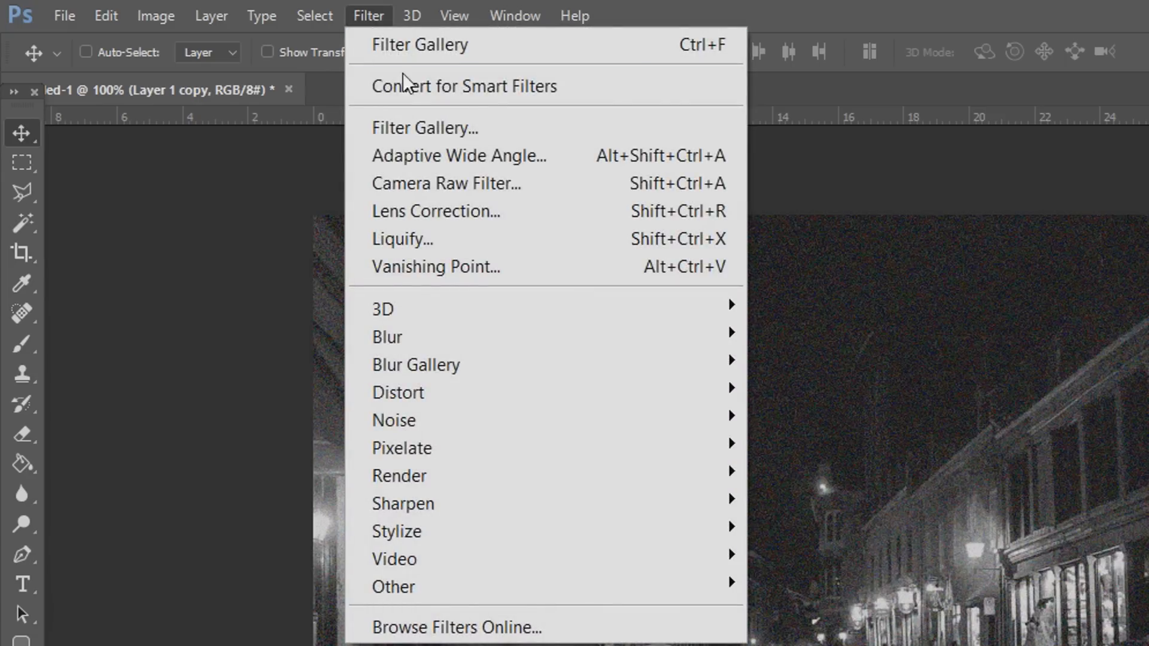
mouse_move(540, 336)
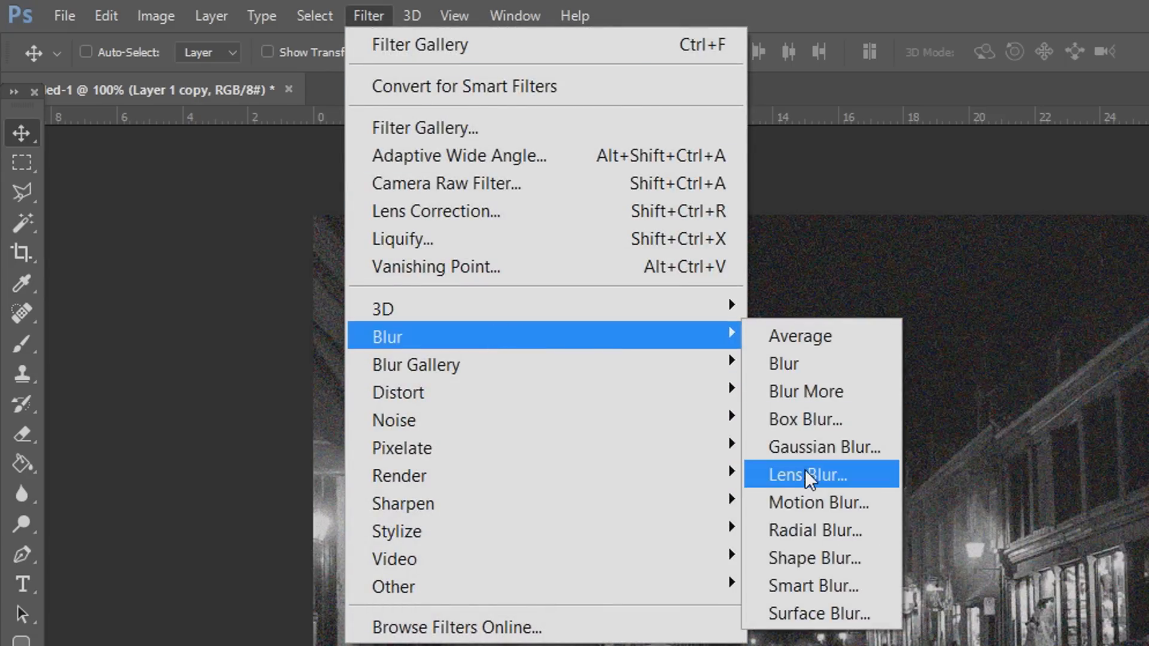
left_click(809, 478)
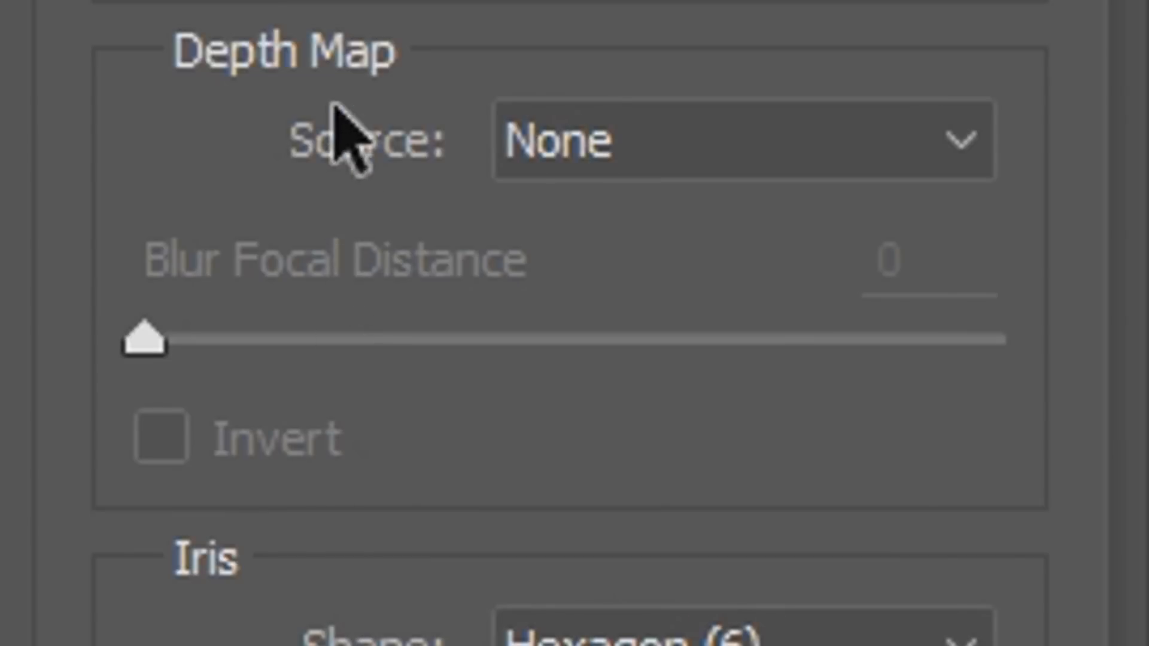
left_click(919, 136)
left_click(796, 208)
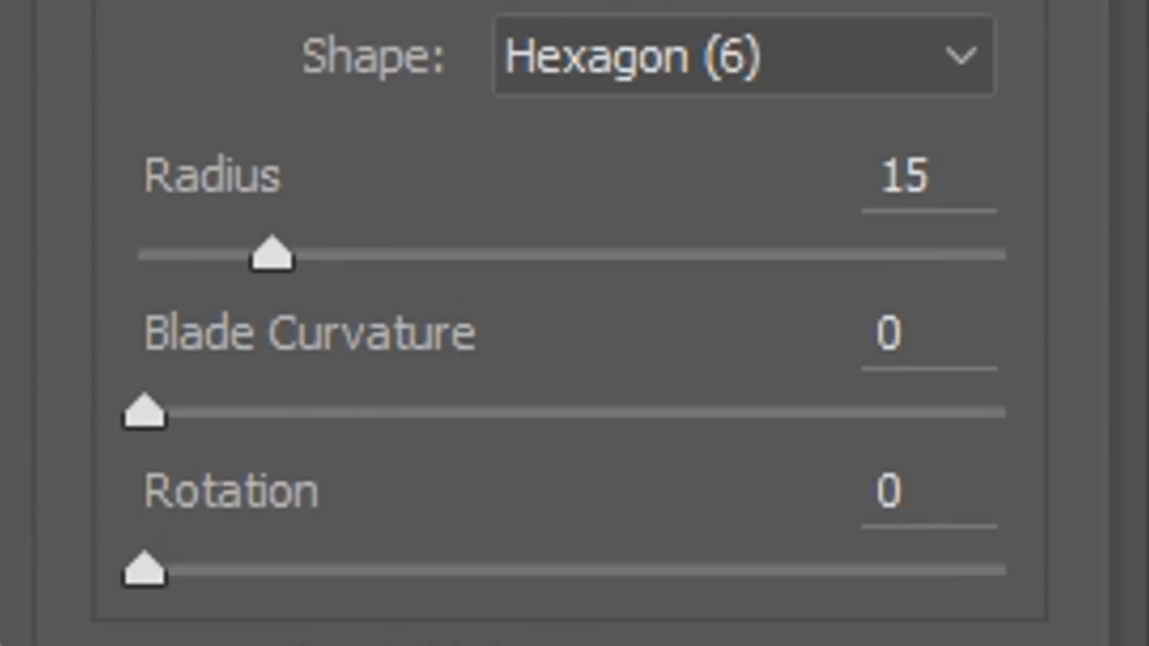
left_click_drag(272, 257, 204, 255)
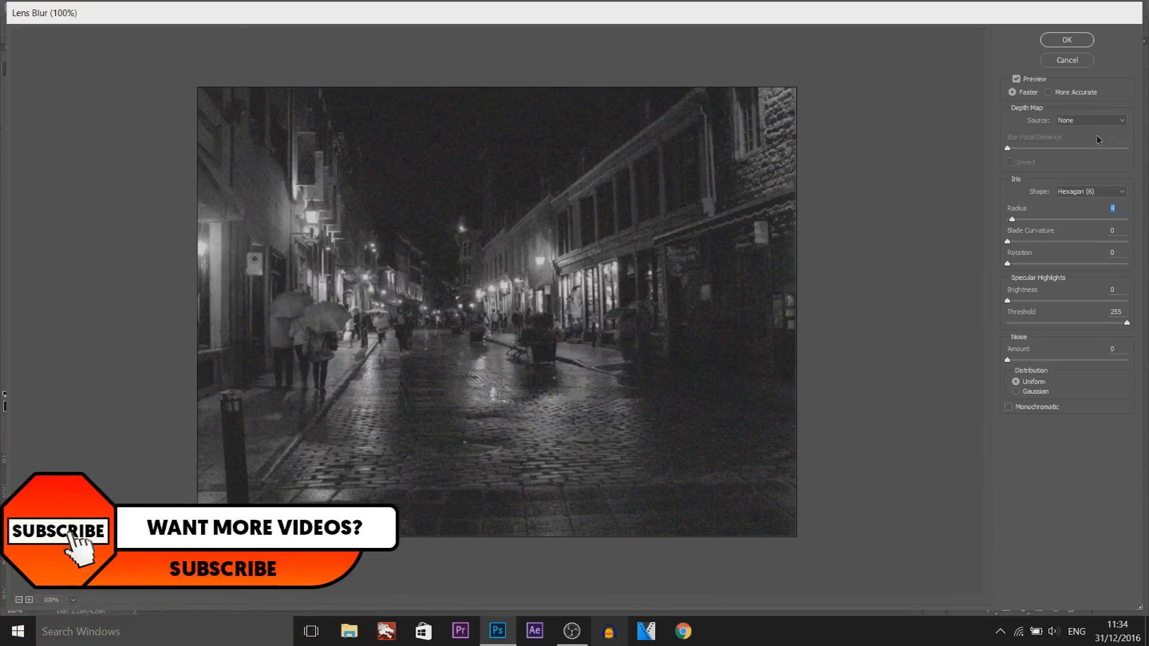
left_click(1067, 39)
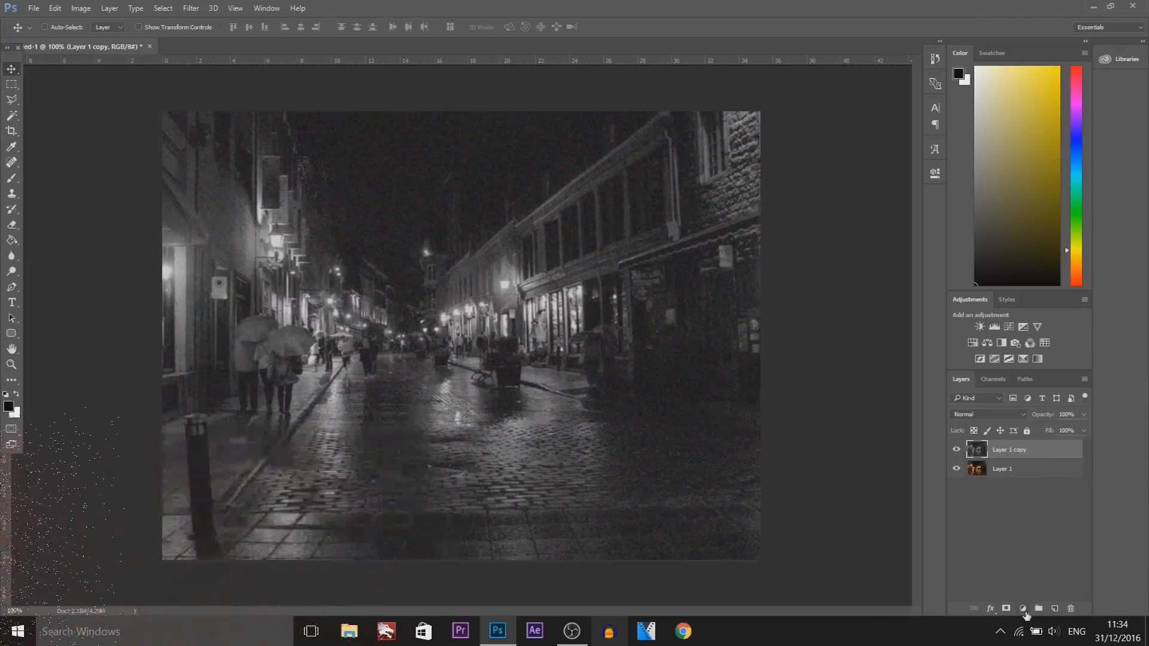
Add a Channel Mixer adjustment layer with Green output channel boosted to about +118.
left_click(1027, 611)
left_click(960, 416)
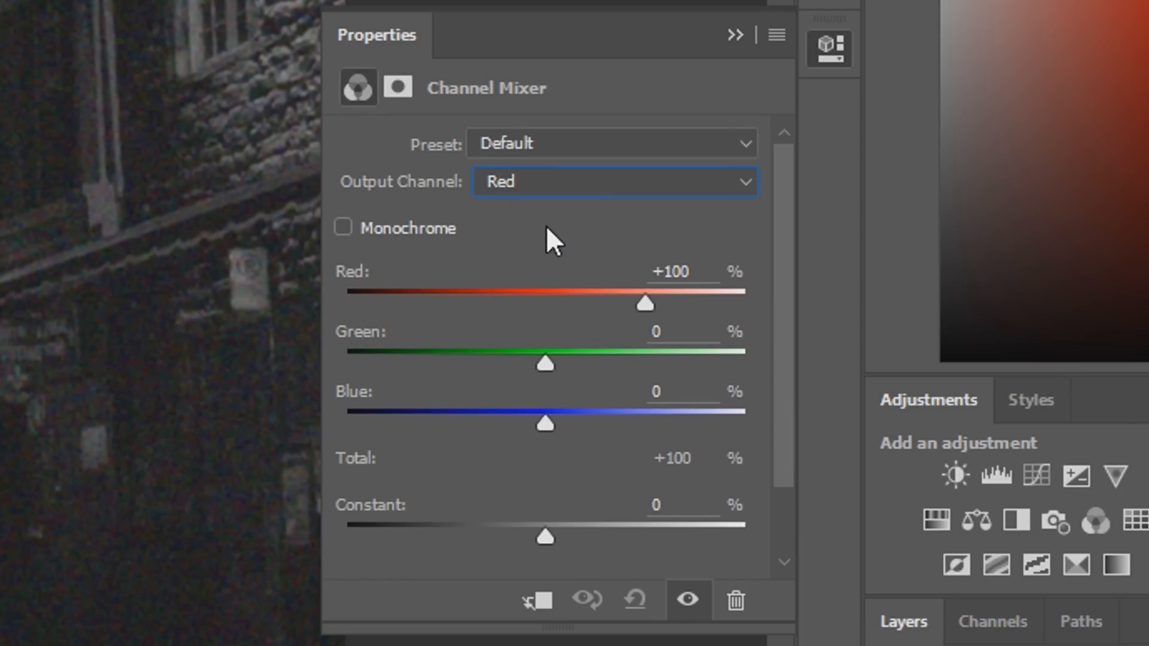
left_click(561, 183)
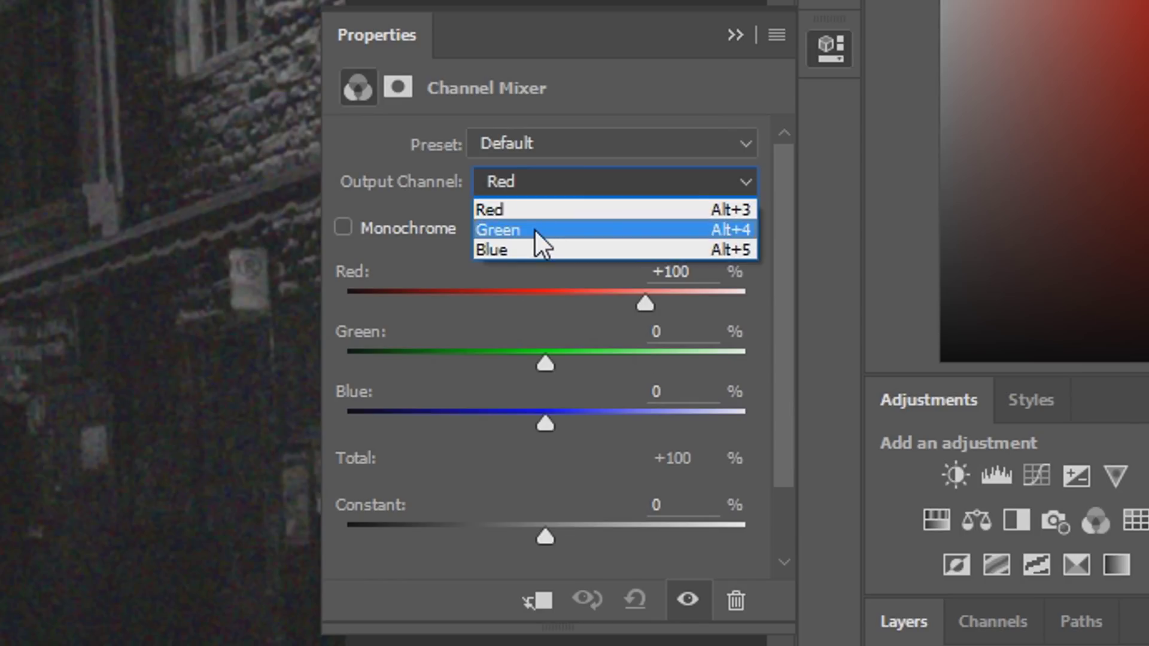
left_click(534, 229)
left_click_drag(544, 364, 667, 362)
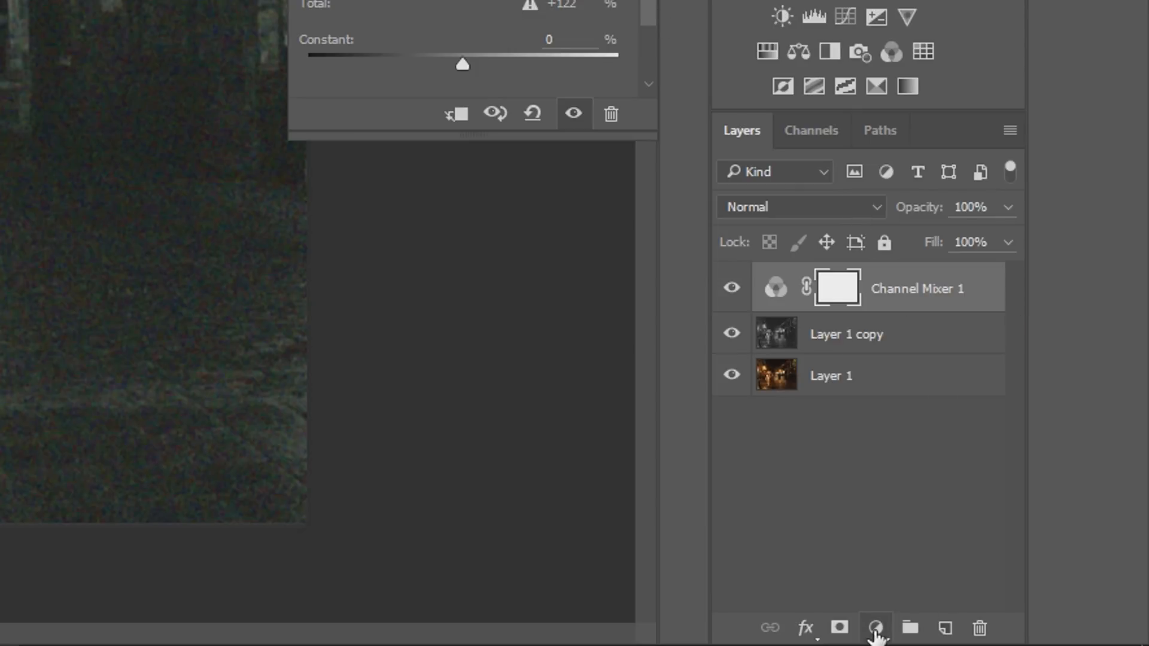
left_click(880, 634)
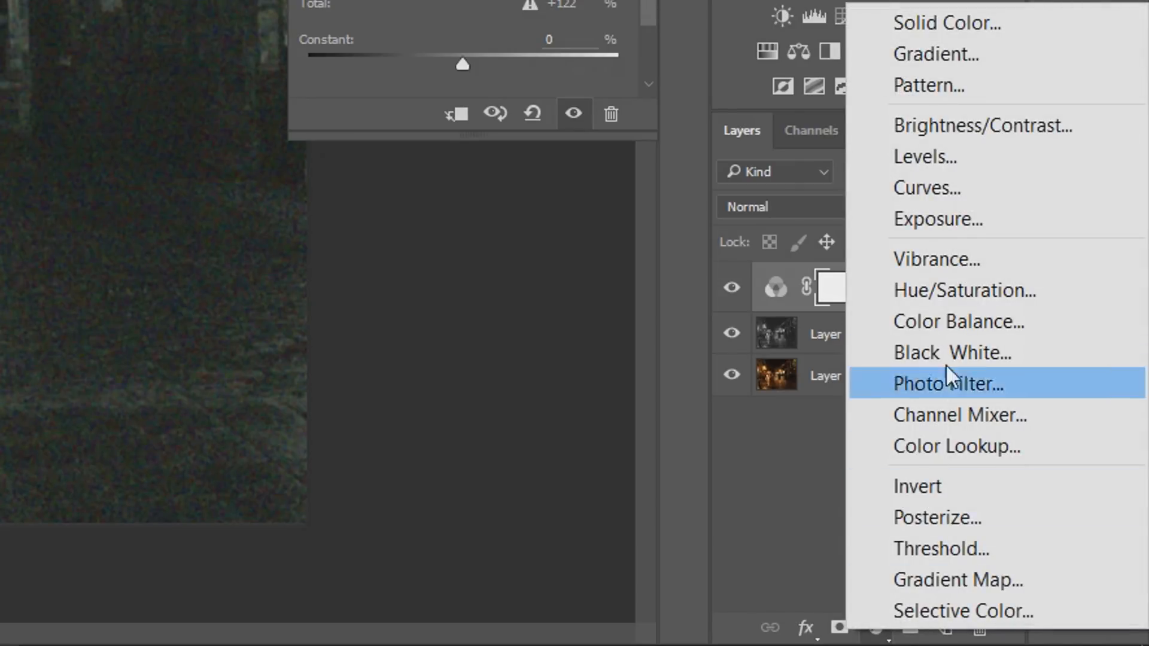
Add a Color Balance adjustment layer pushing midtones fully toward Green at +100.
left_click(966, 323)
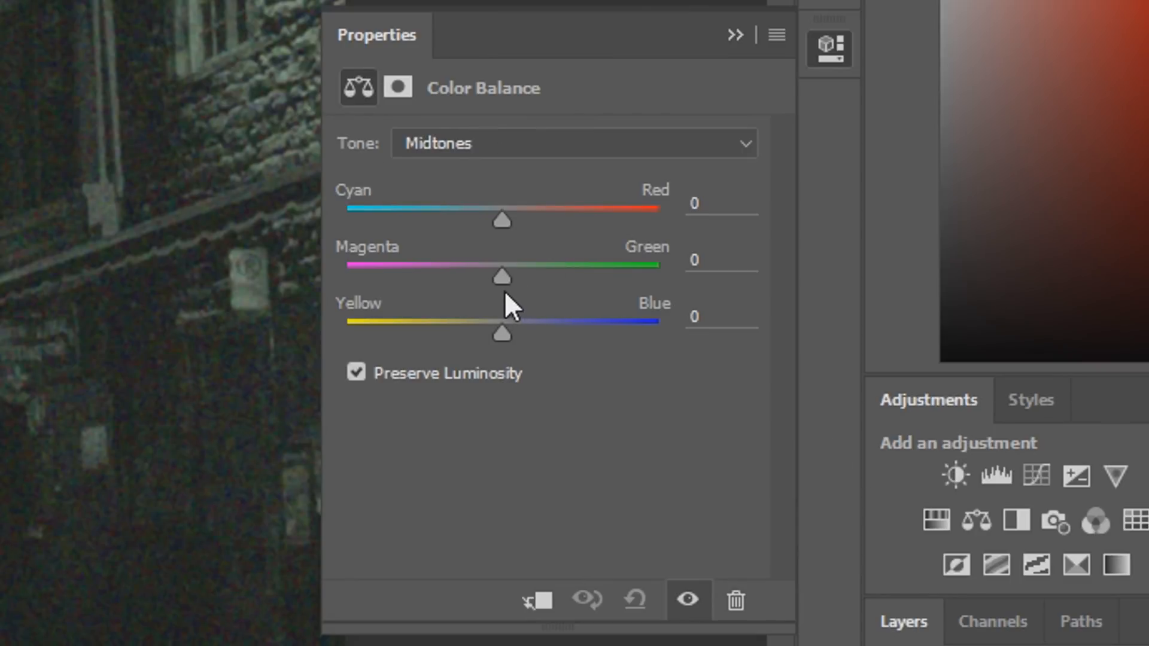
left_click_drag(502, 275, 659, 273)
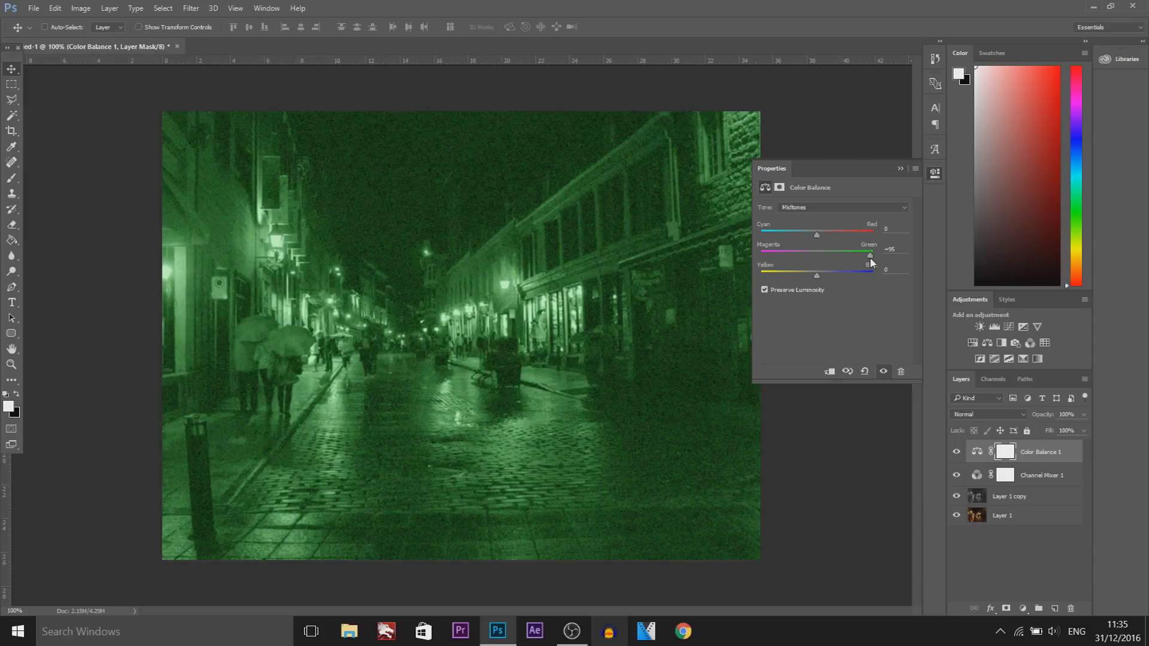
mouse_move(873, 260)
left_mouse_down()
mouse_move(849, 261)
mouse_move(910, 254)
left_mouse_up()
left_click(900, 168)
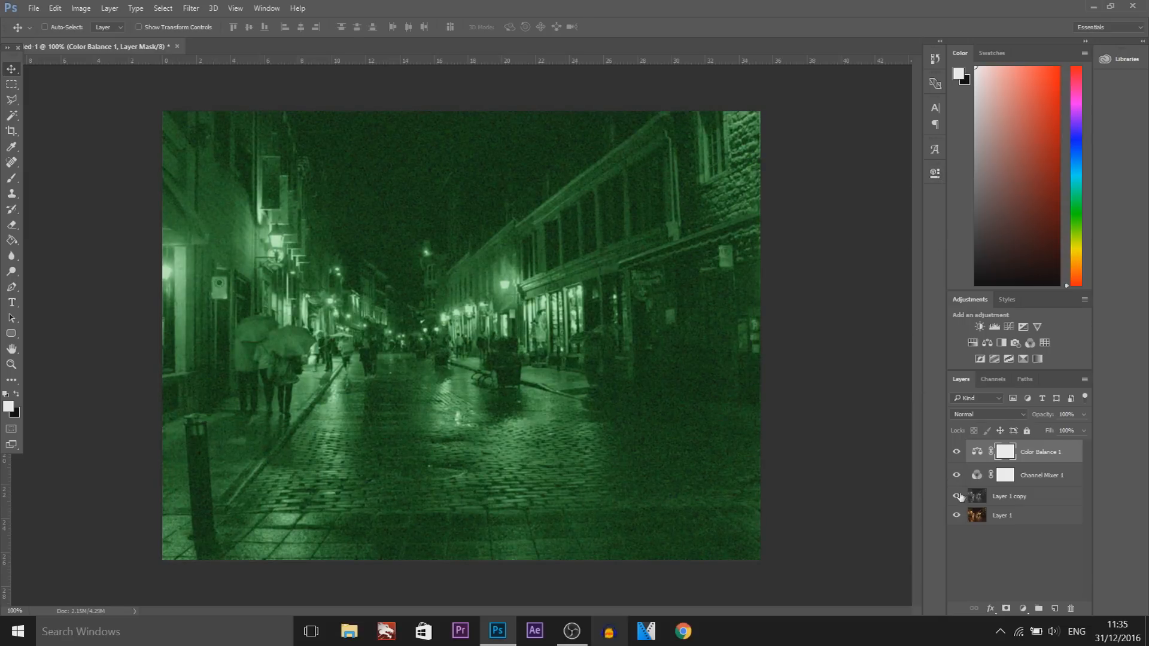
Hide the effect layers to view the original photo, then show them all again.
left_click(1002, 542)
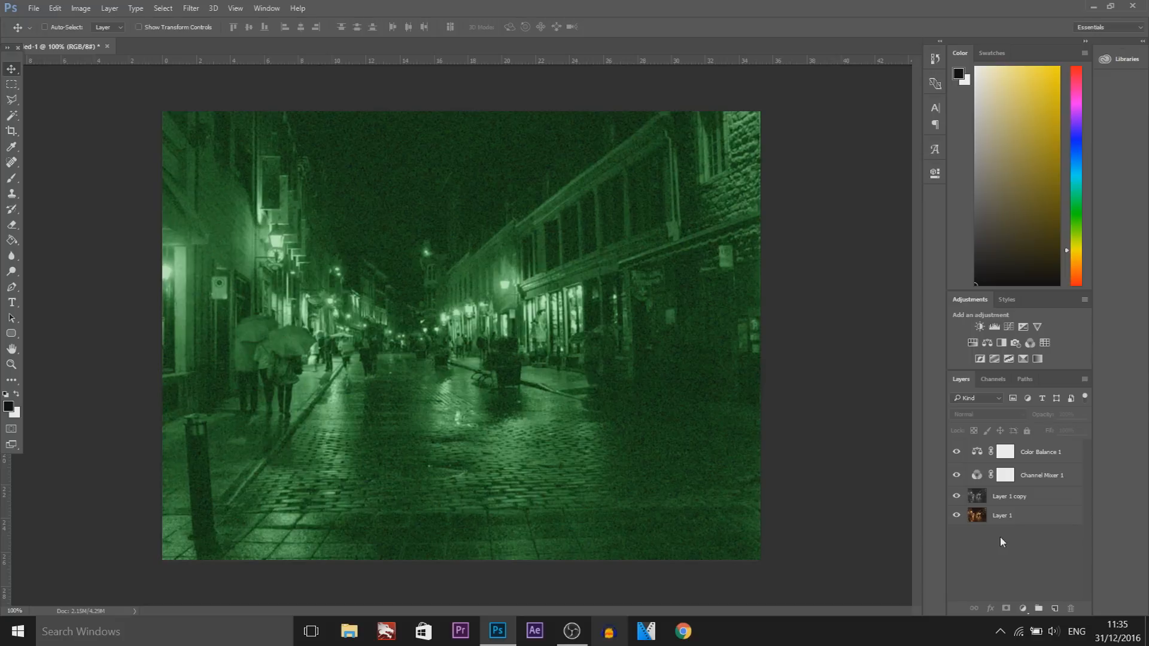
left_click(956, 516, "alt")
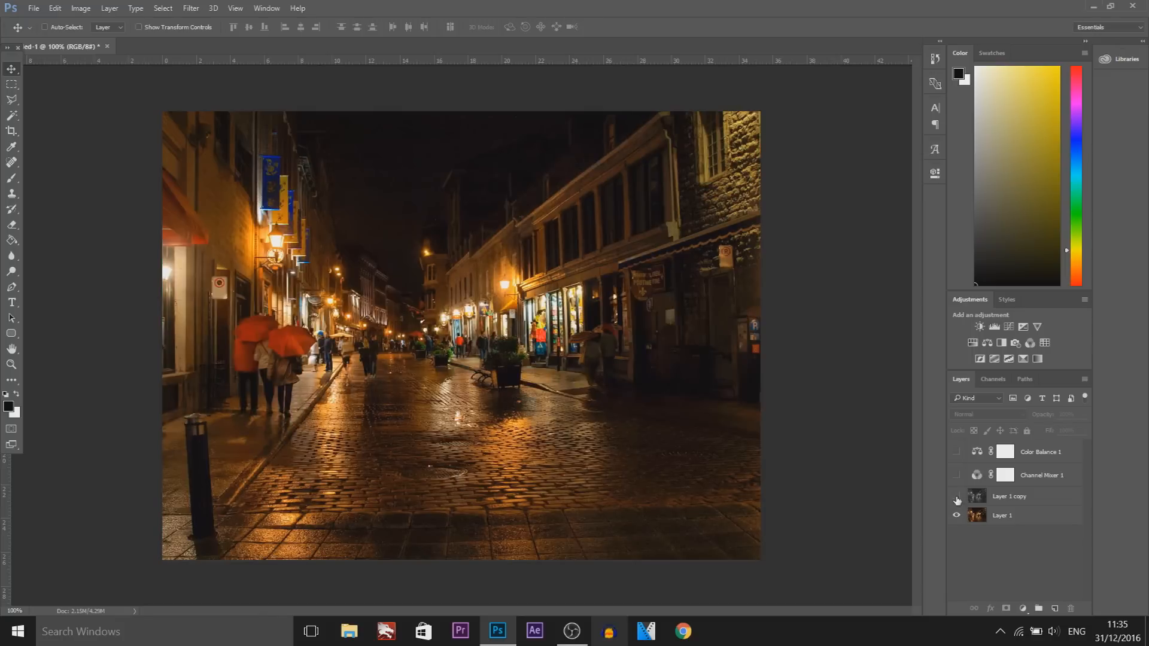
left_click_drag(956, 496, 956, 453)
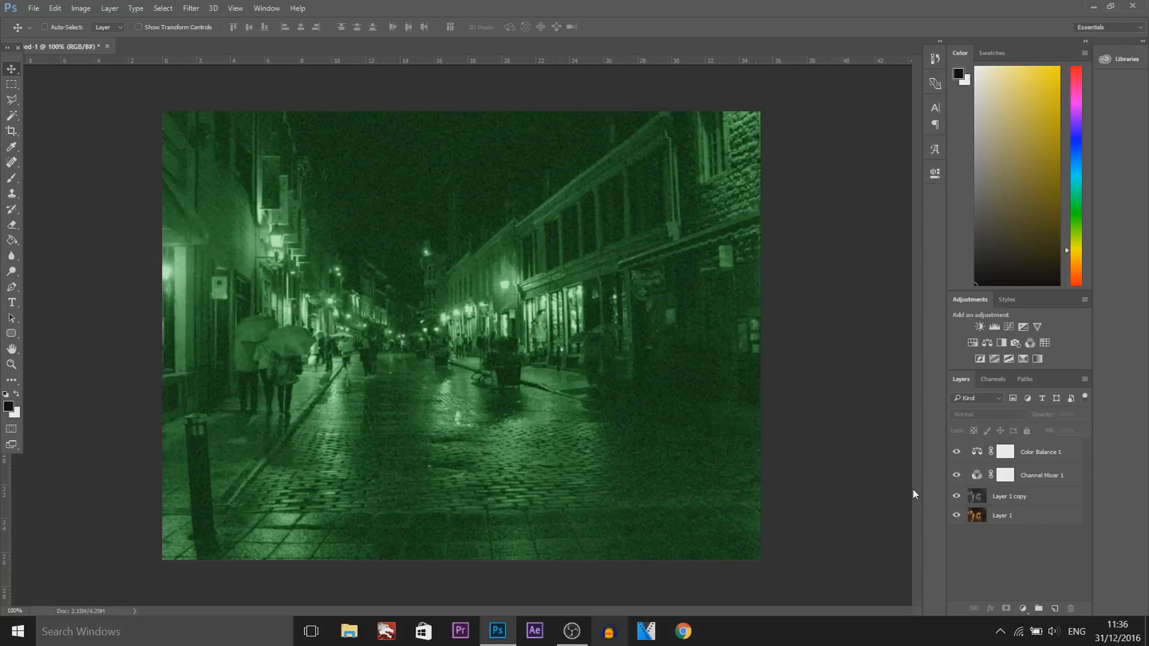